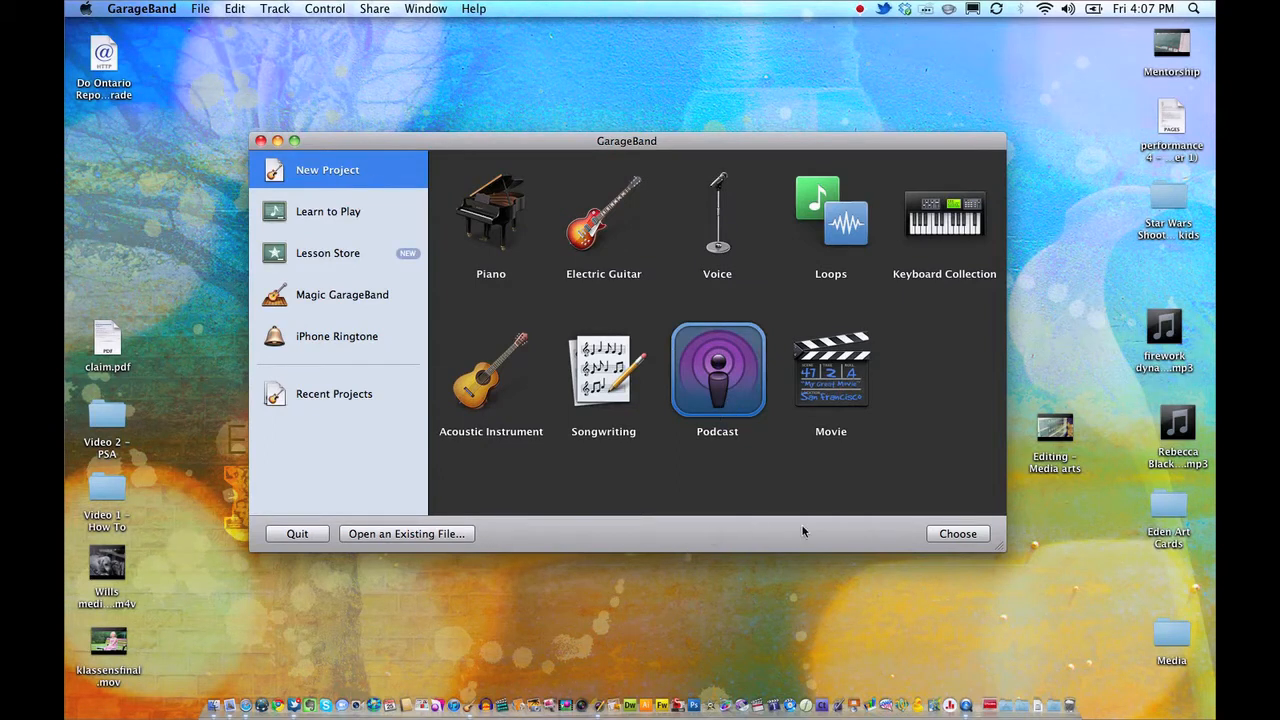
Step: Create a new project named Demo from the Podcast template
{"action": "left_click", "coordinate": [956, 534]}
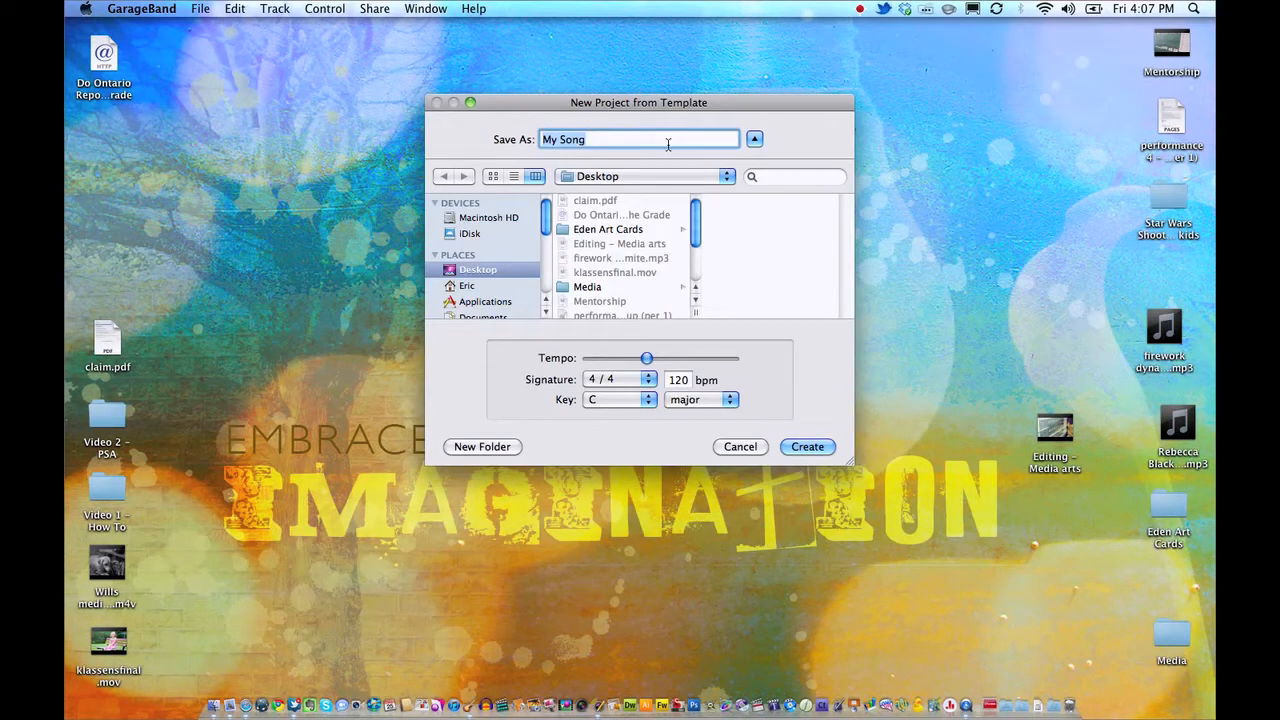
{"action": "type", "text": "Demo"}
{"action": "left_click", "coordinate": [800, 446]}
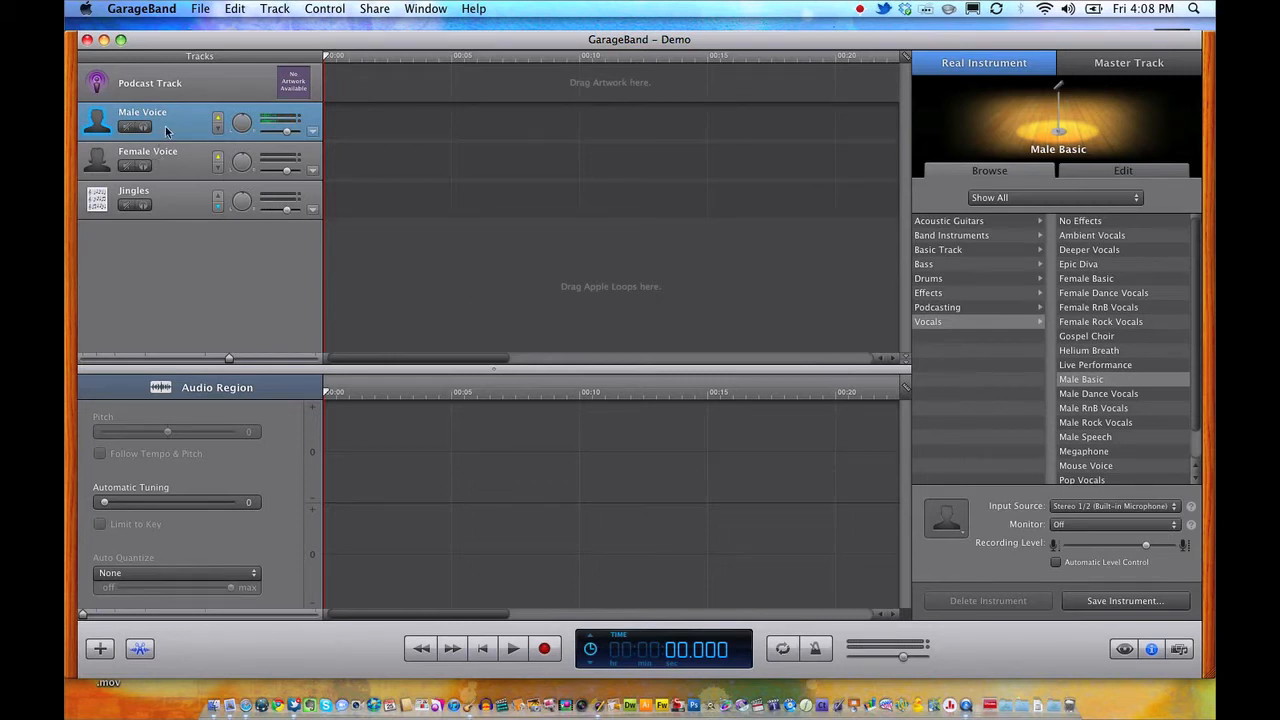
Step: Delete the Podcast Track from the project
{"action": "left_click", "coordinate": [171, 166]}
{"action": "left_click", "coordinate": [176, 210]}
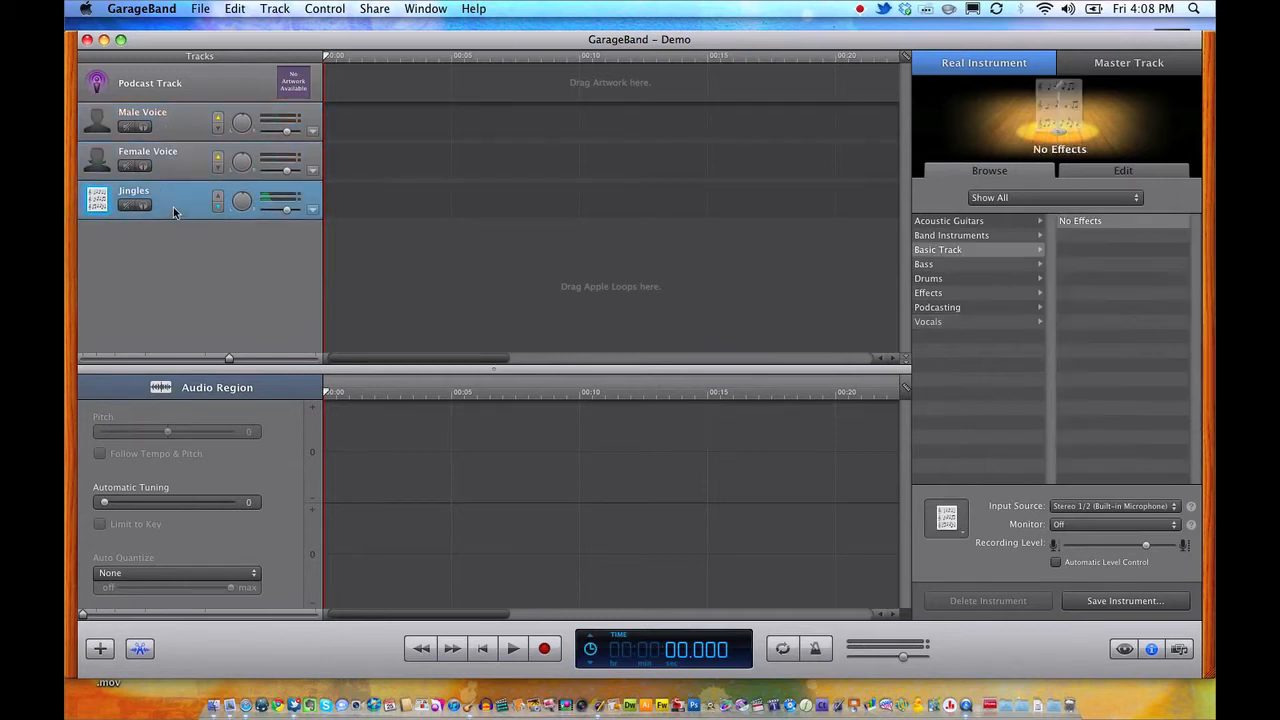
{"action": "left_click", "coordinate": [176, 89]}
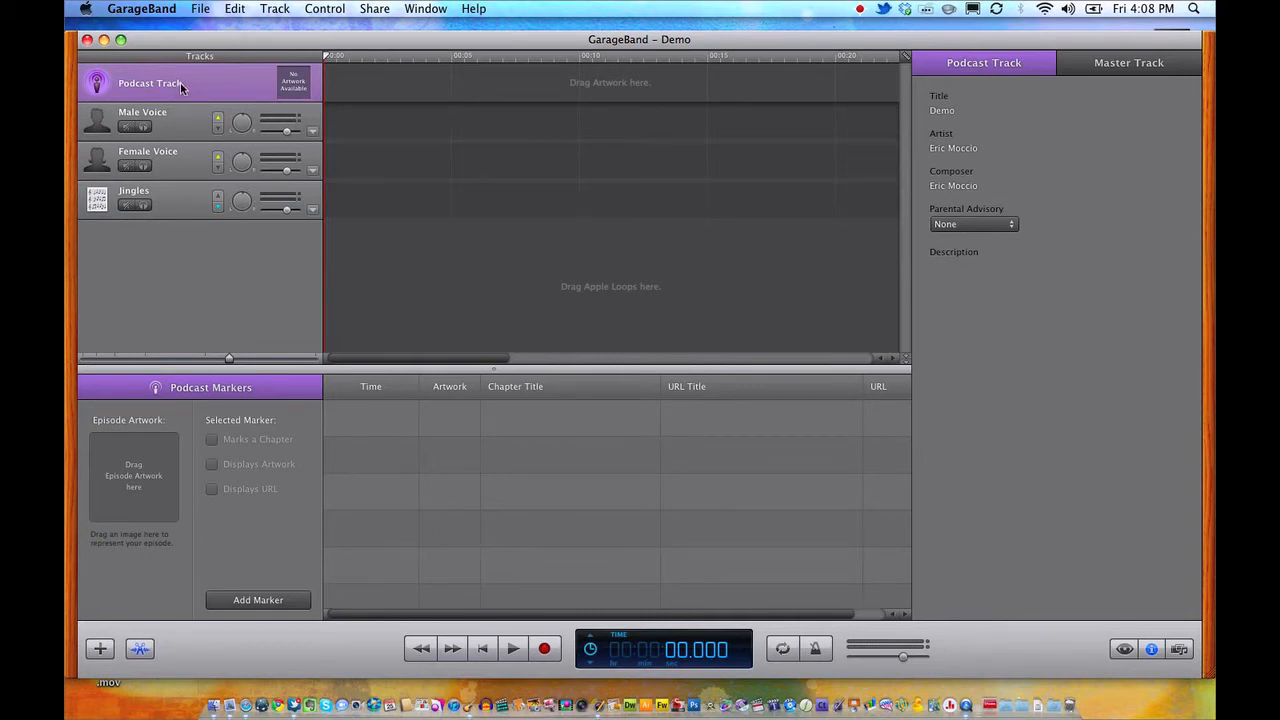
{"action": "left_click", "coordinate": [270, 8]}
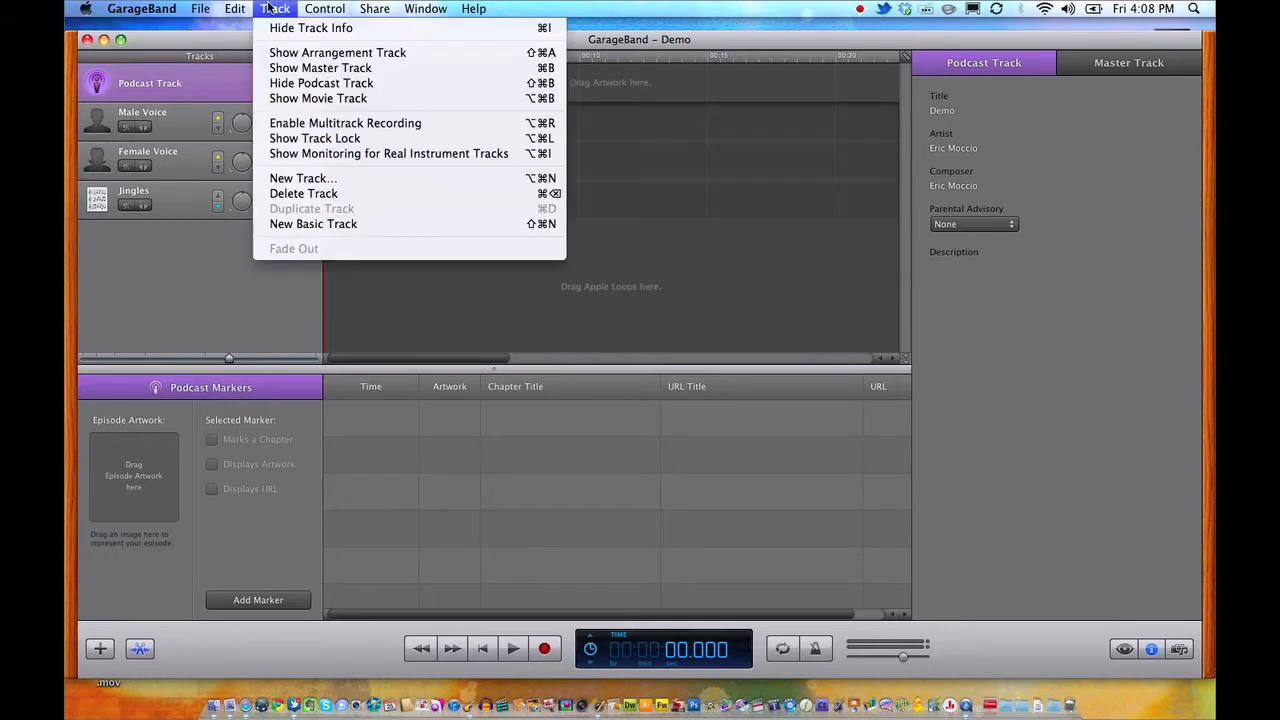
{"action": "left_click", "coordinate": [275, 193]}
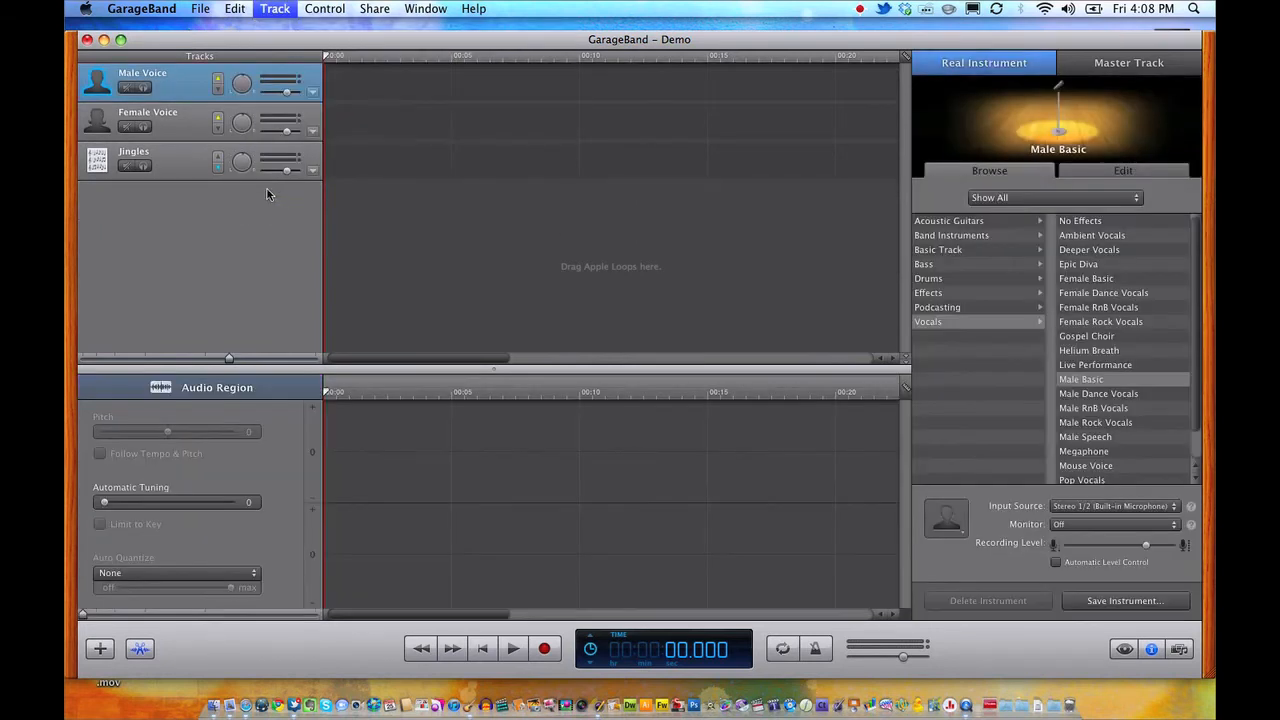
Step: Delete the Jingles and Female Voice tracks, keeping only the Male Voice track
{"action": "left_click", "coordinate": [170, 165]}
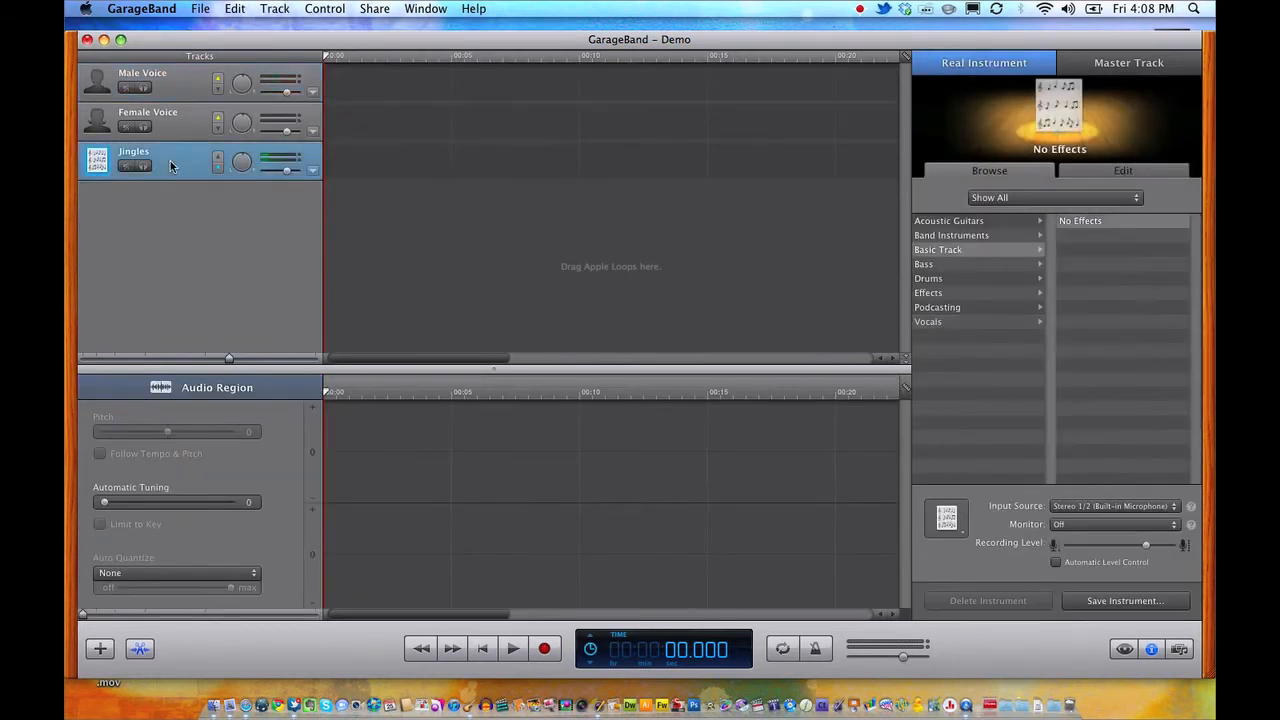
{"action": "left_click", "coordinate": [284, 8]}
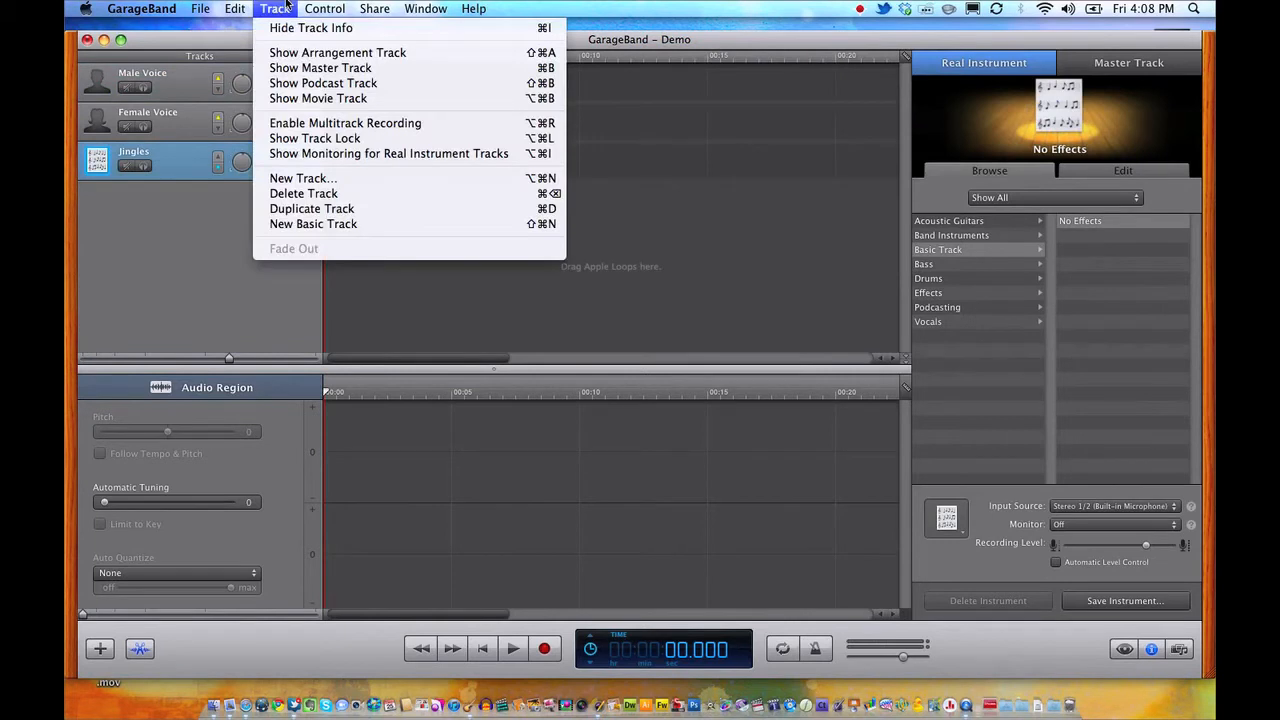
{"action": "left_click", "coordinate": [301, 203]}
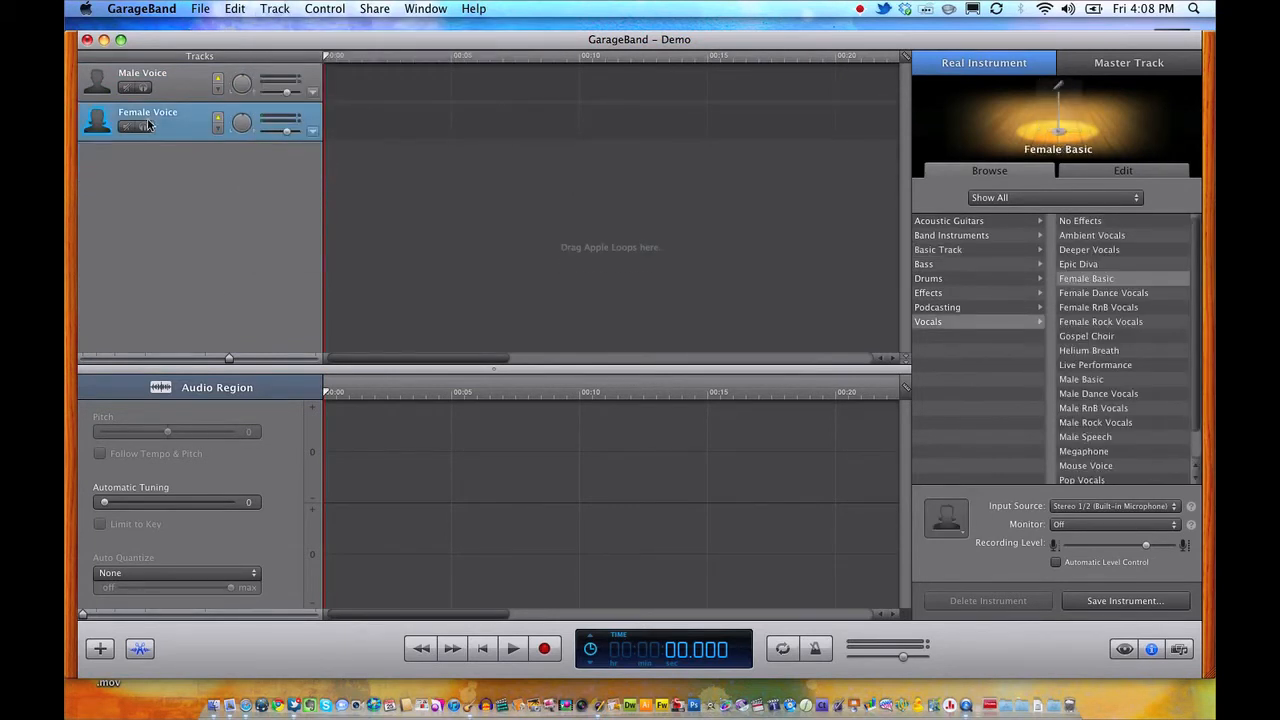
{"action": "left_click", "coordinate": [182, 89]}
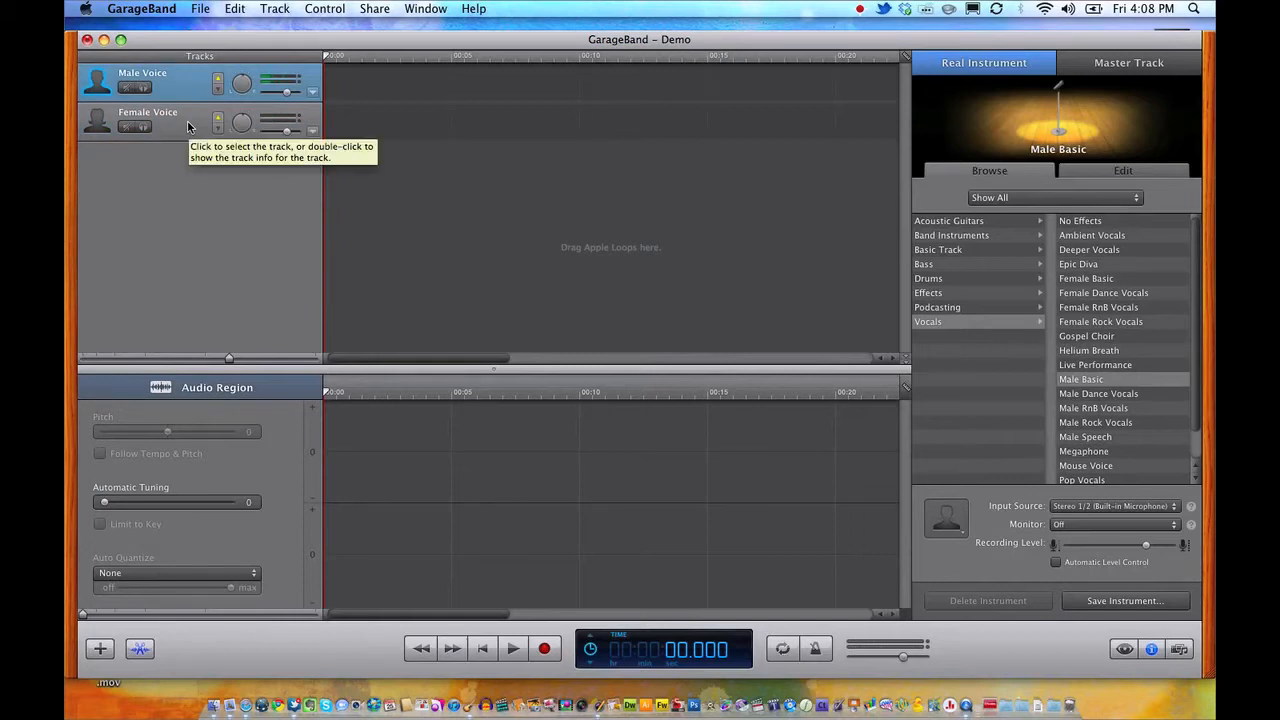
{"action": "left_click", "coordinate": [187, 126]}
{"action": "left_click", "coordinate": [276, 9]}
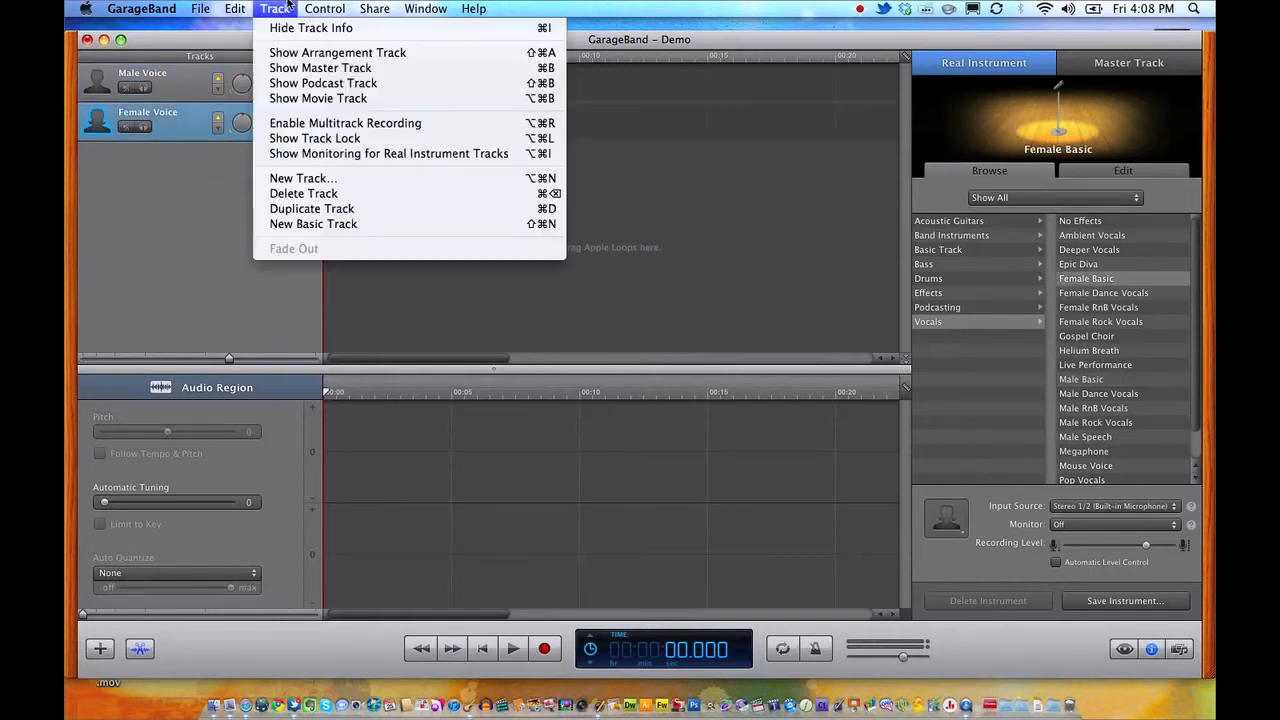
{"action": "left_click", "coordinate": [310, 193]}
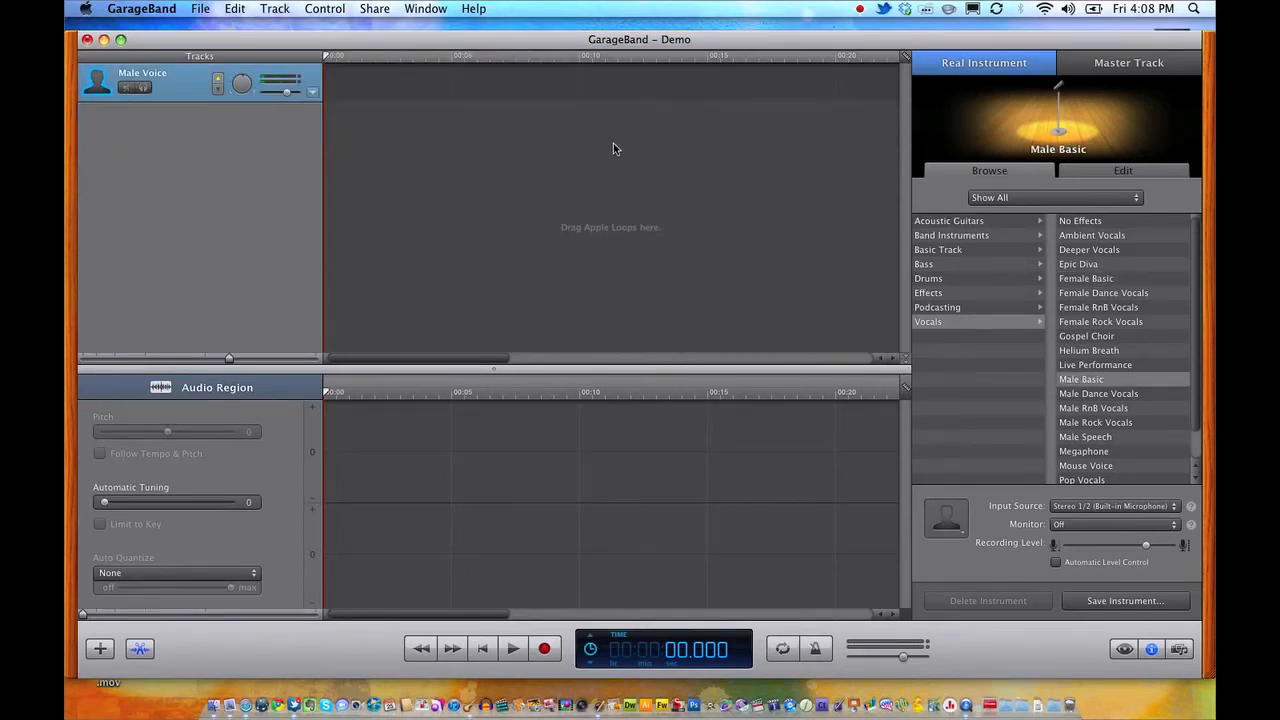
Step: Import the firework dynamite MP3 from the desktop as a new track beneath Male Voice, starting at 0:00
{"action": "left_click_drag", "start_coordinate": [628, 35], "coordinate": [482, 12]}
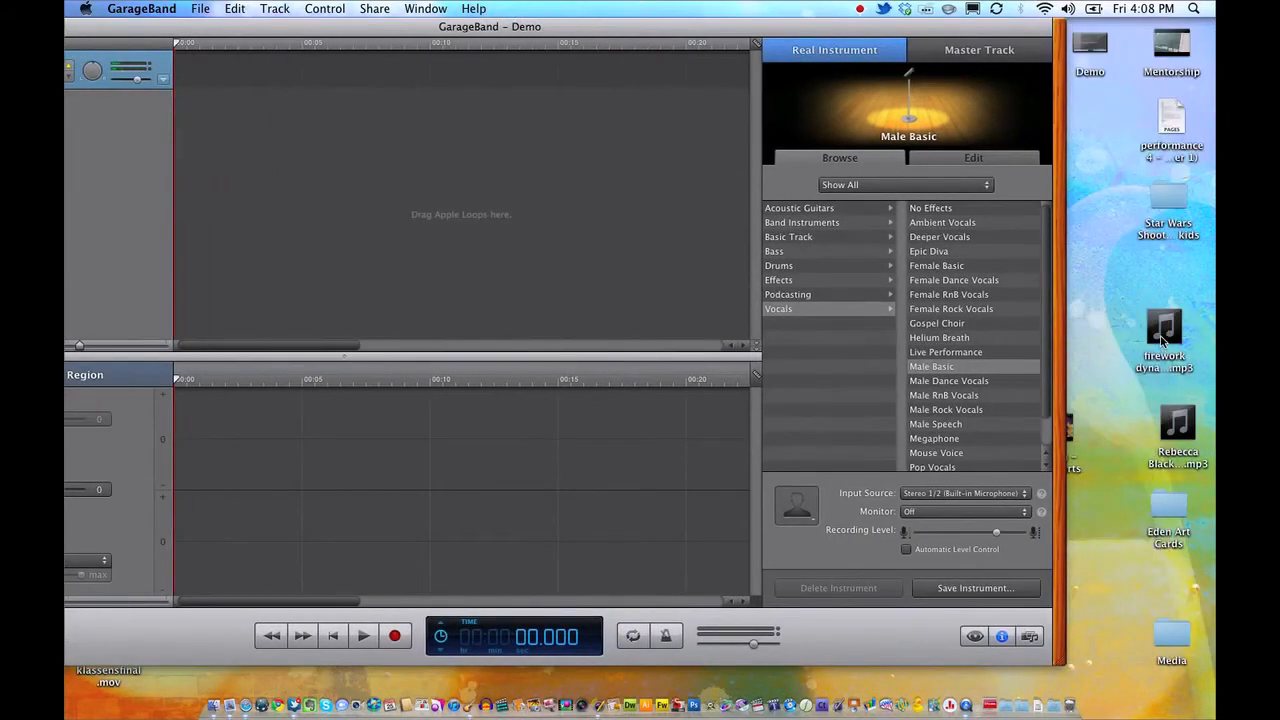
{"action": "left_click_drag", "start_coordinate": [1170, 323], "coordinate": [176, 103]}
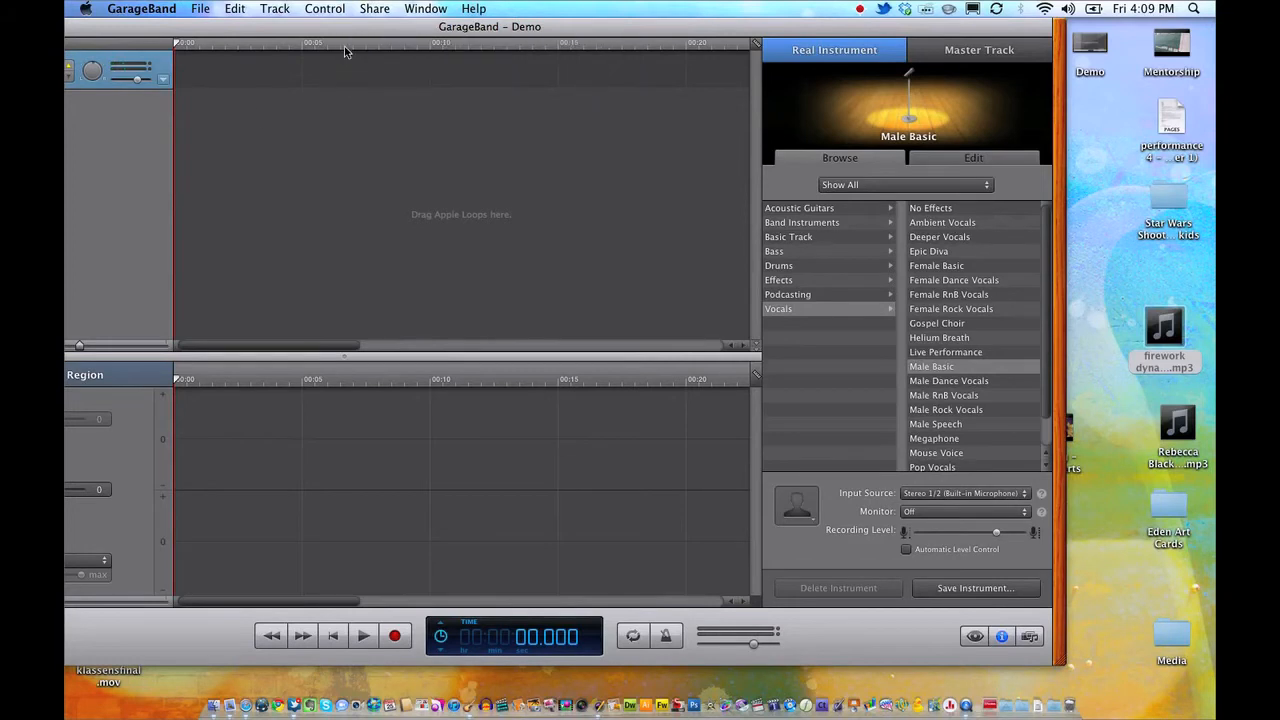
{"action": "left_click_drag", "start_coordinate": [344, 35], "coordinate": [517, 36]}
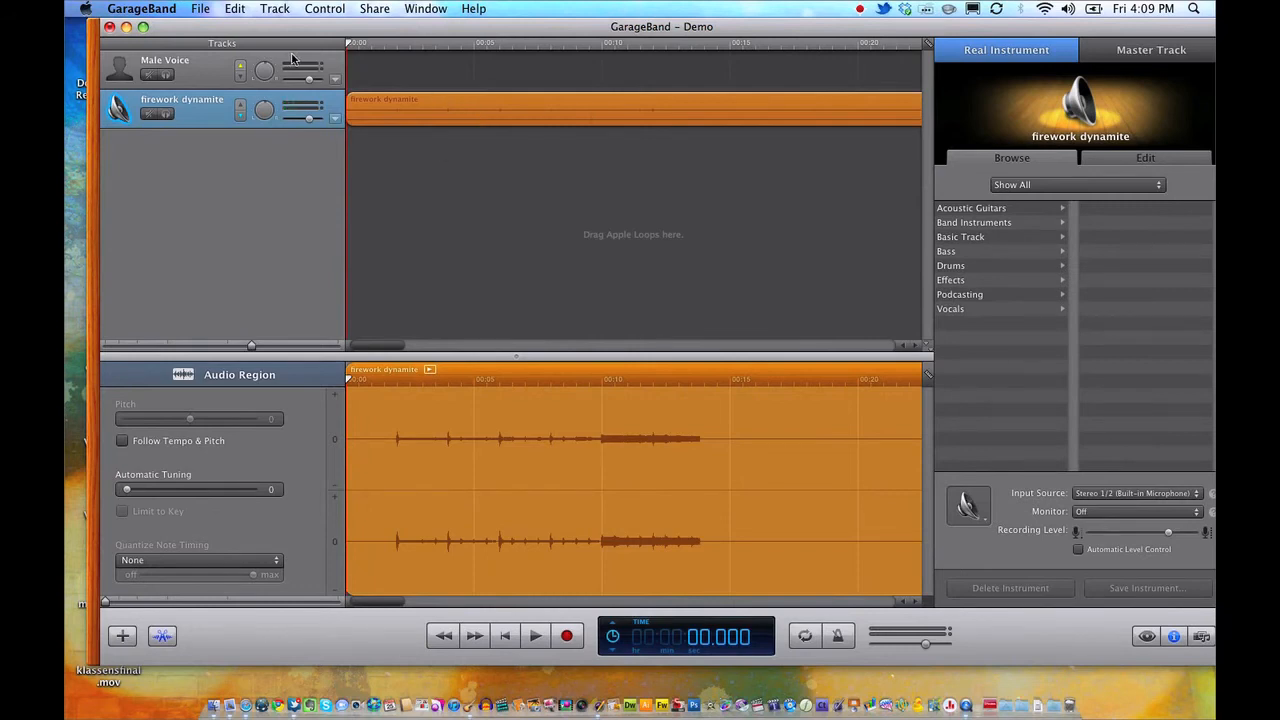
Step: Split the firework dynamite region at about 17.8 seconds, just before the louder music starts
{"action": "left_click", "coordinate": [214, 70]}
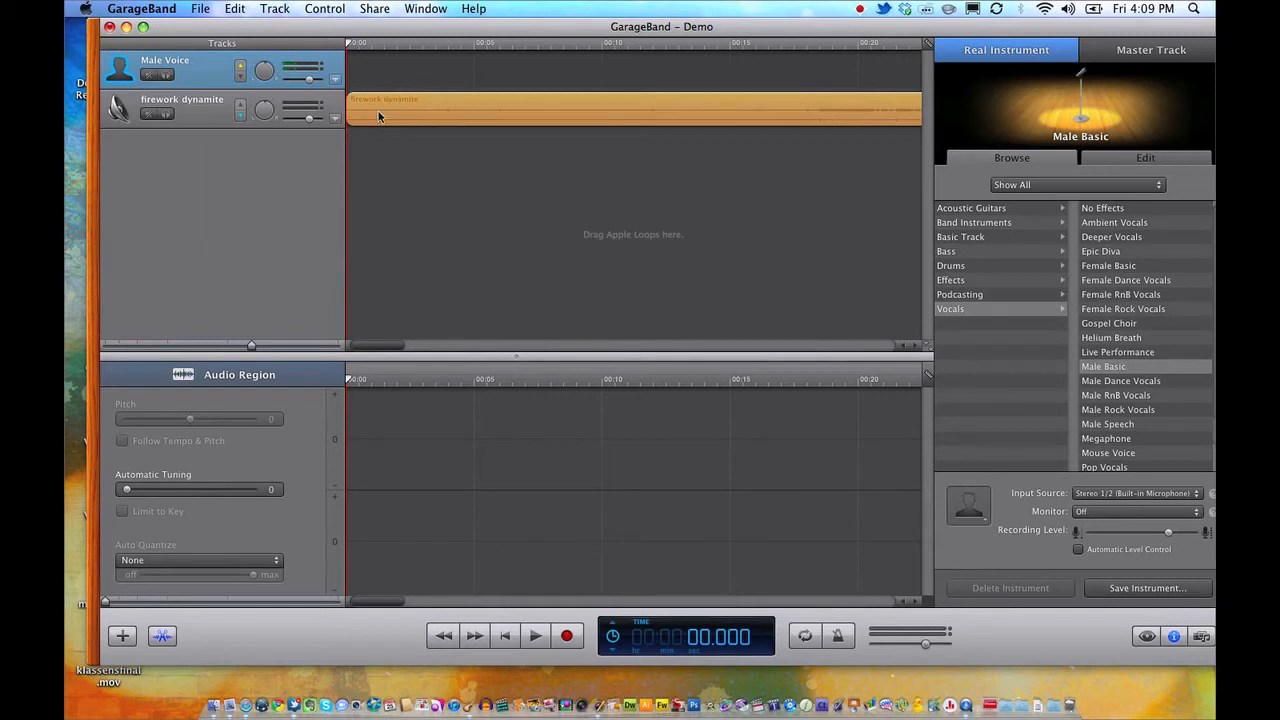
{"action": "left_click", "coordinate": [567, 48]}
{"action": "left_click_drag", "start_coordinate": [568, 47], "coordinate": [569, 47]}
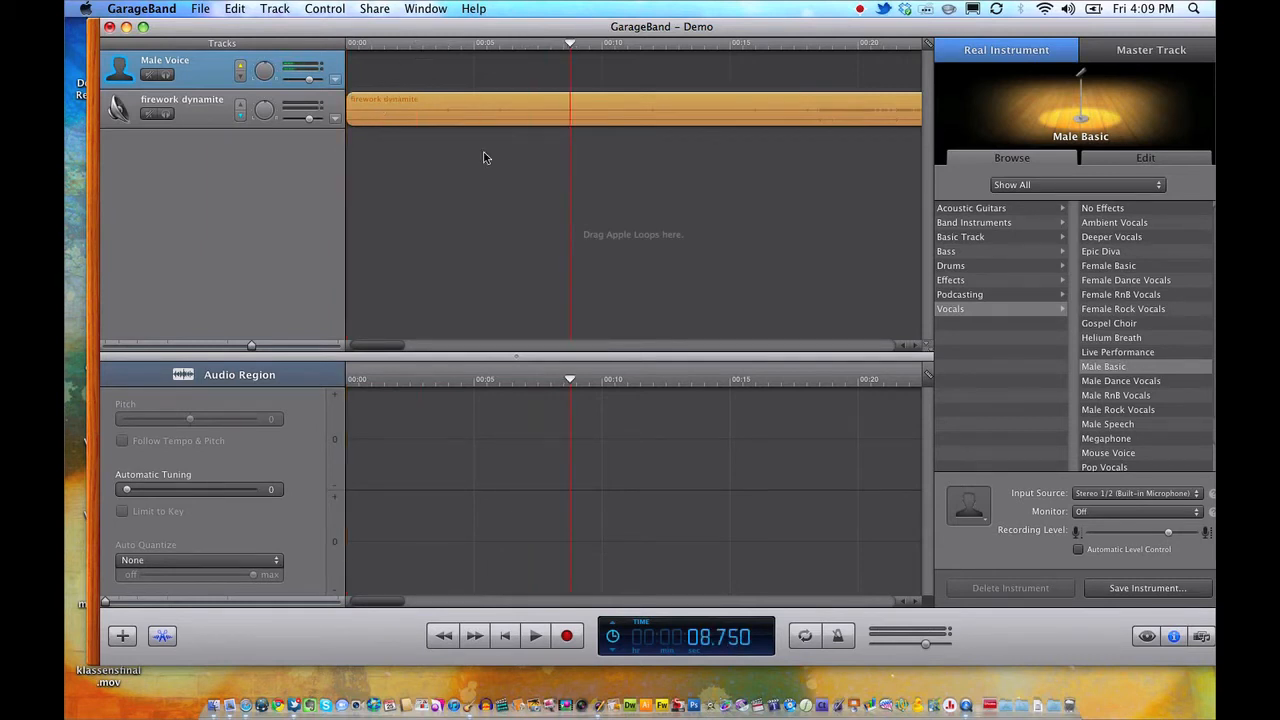
{"action": "mouse_move", "coordinate": [800, 45]}
{"action": "left_mouse_down"}
{"action": "mouse_move", "coordinate": [752, 45]}
{"action": "mouse_move", "coordinate": [883, 45]}
{"action": "mouse_move", "coordinate": [799, 44]}
{"action": "left_mouse_up"}
{"action": "left_click", "coordinate": [750, 124]}
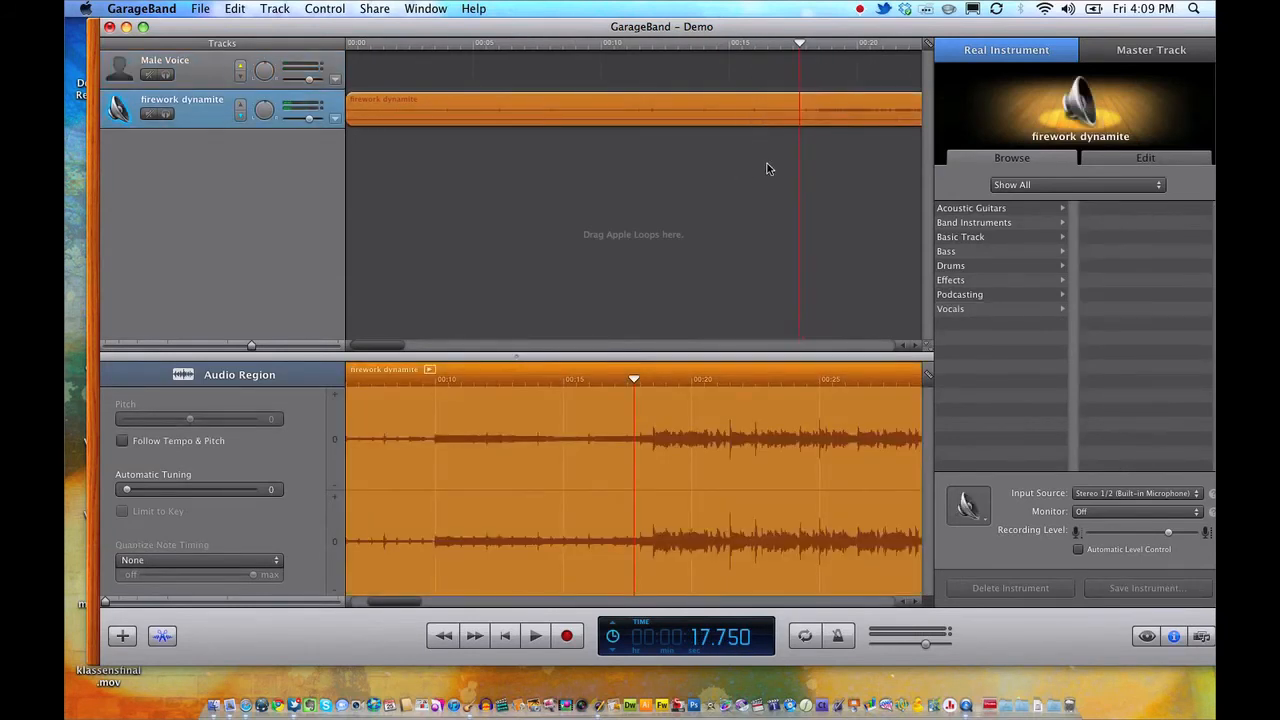
{"action": "scroll", "coordinate": [767, 163], "scroll_direction": "right", "scroll_amount": 5}
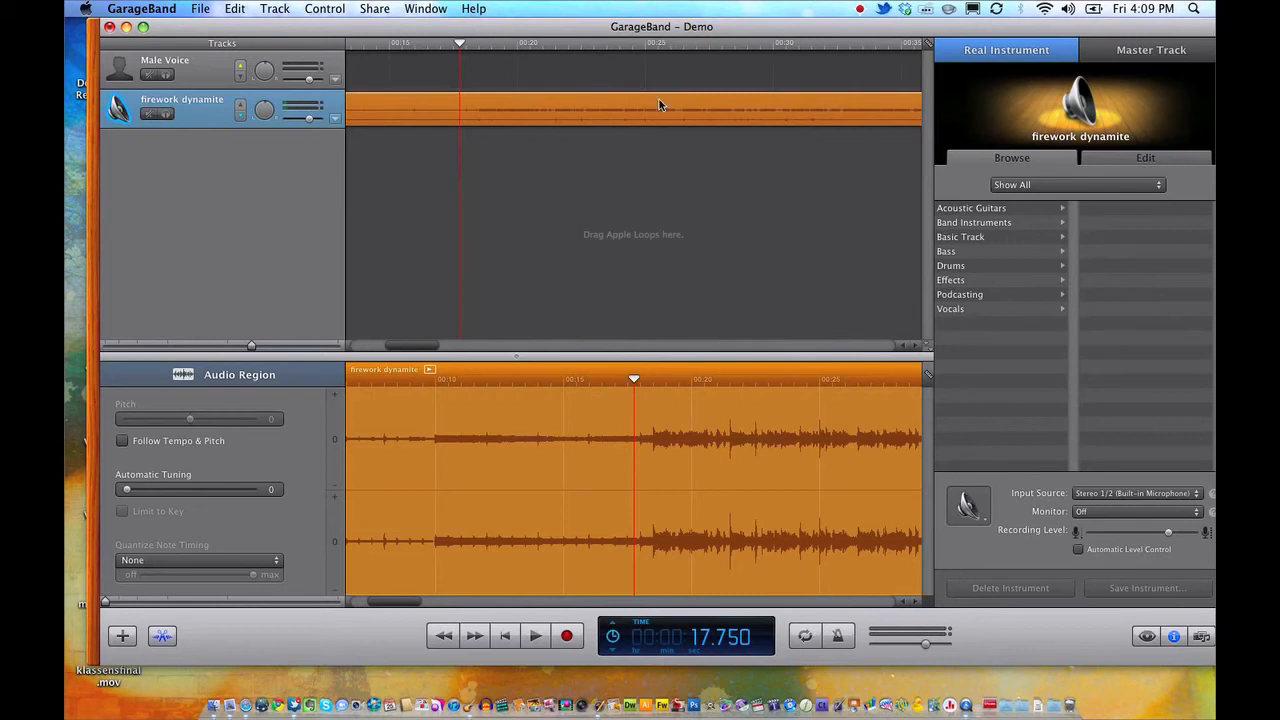
{"action": "left_click_drag", "start_coordinate": [459, 45], "coordinate": [464, 47]}
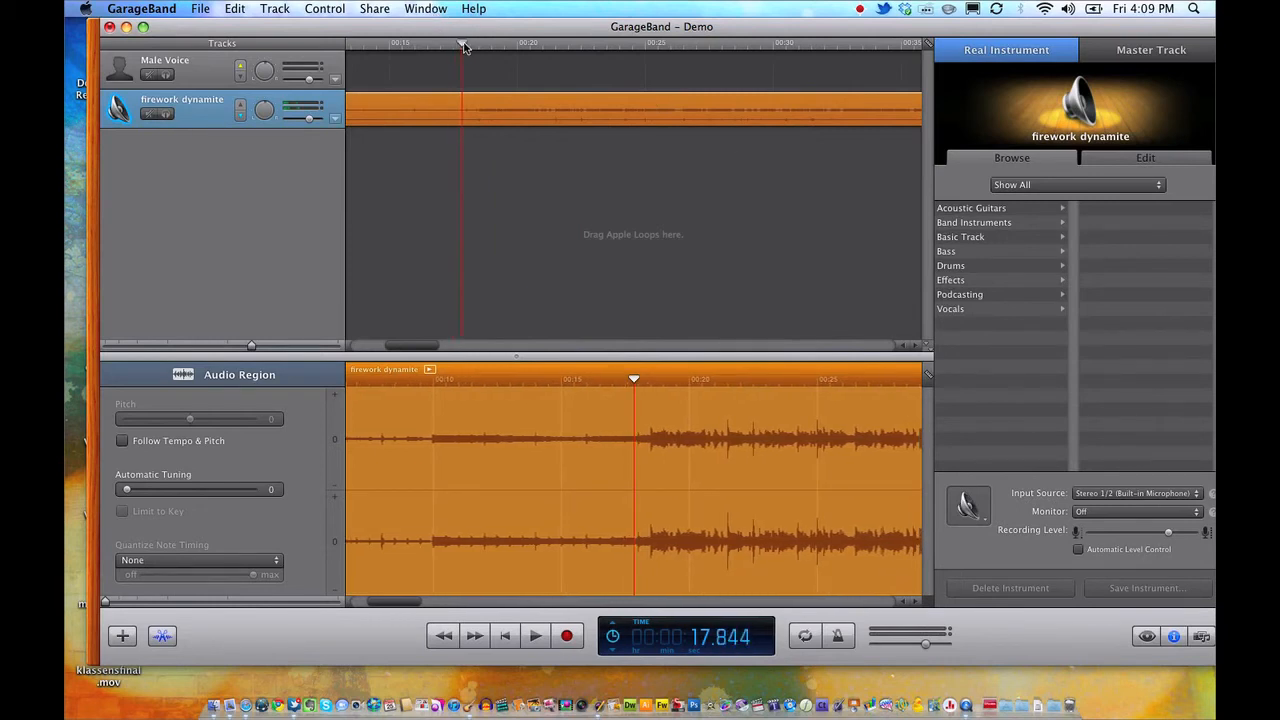
{"action": "left_click", "coordinate": [286, 7]}
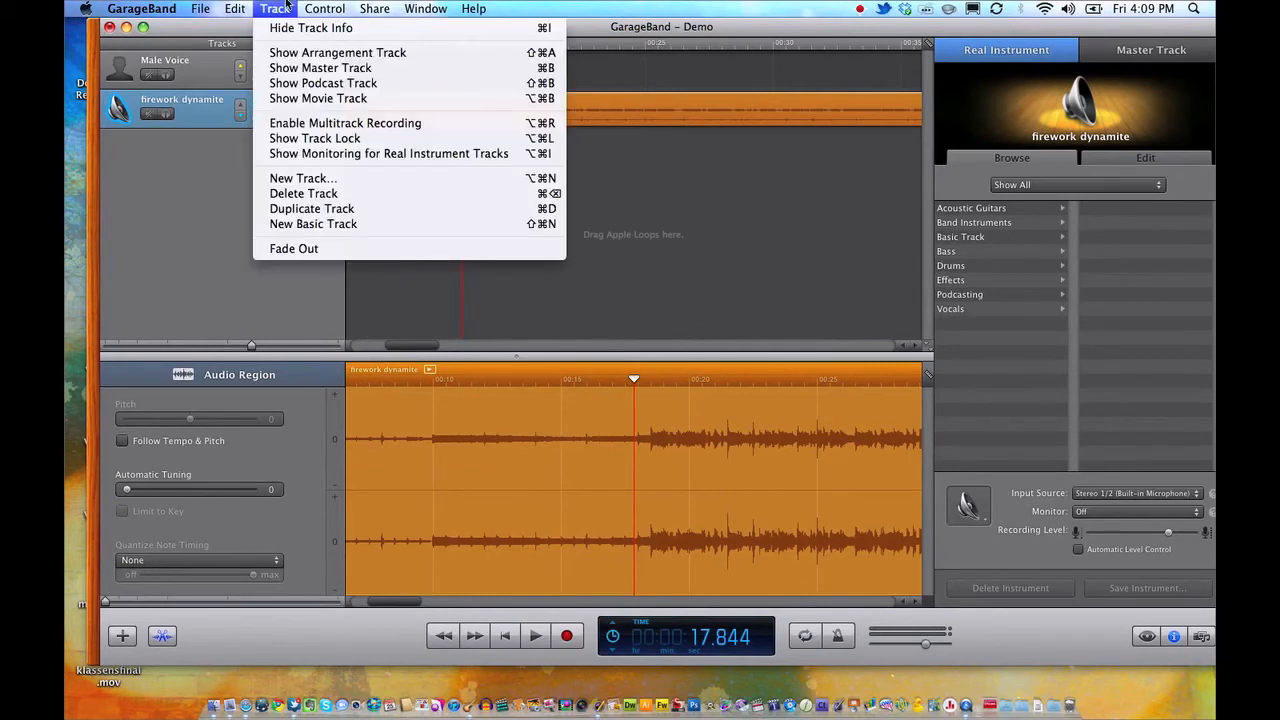
{"action": "mouse_move", "coordinate": [245, 10]}
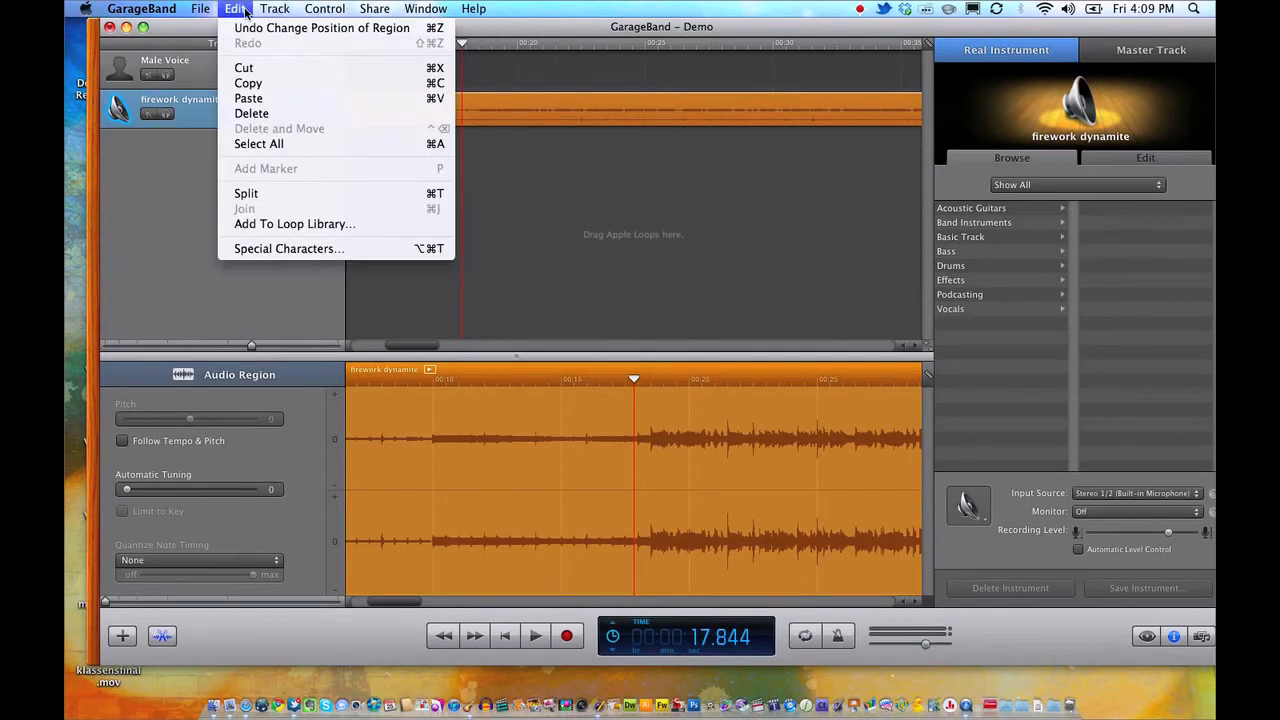
{"action": "left_click", "coordinate": [246, 193]}
Step: Split the second part of the firework dynamite song at about 30.2 seconds
{"action": "left_click", "coordinate": [630, 45]}
{"action": "left_click_drag", "start_coordinate": [640, 45], "coordinate": [778, 45]}
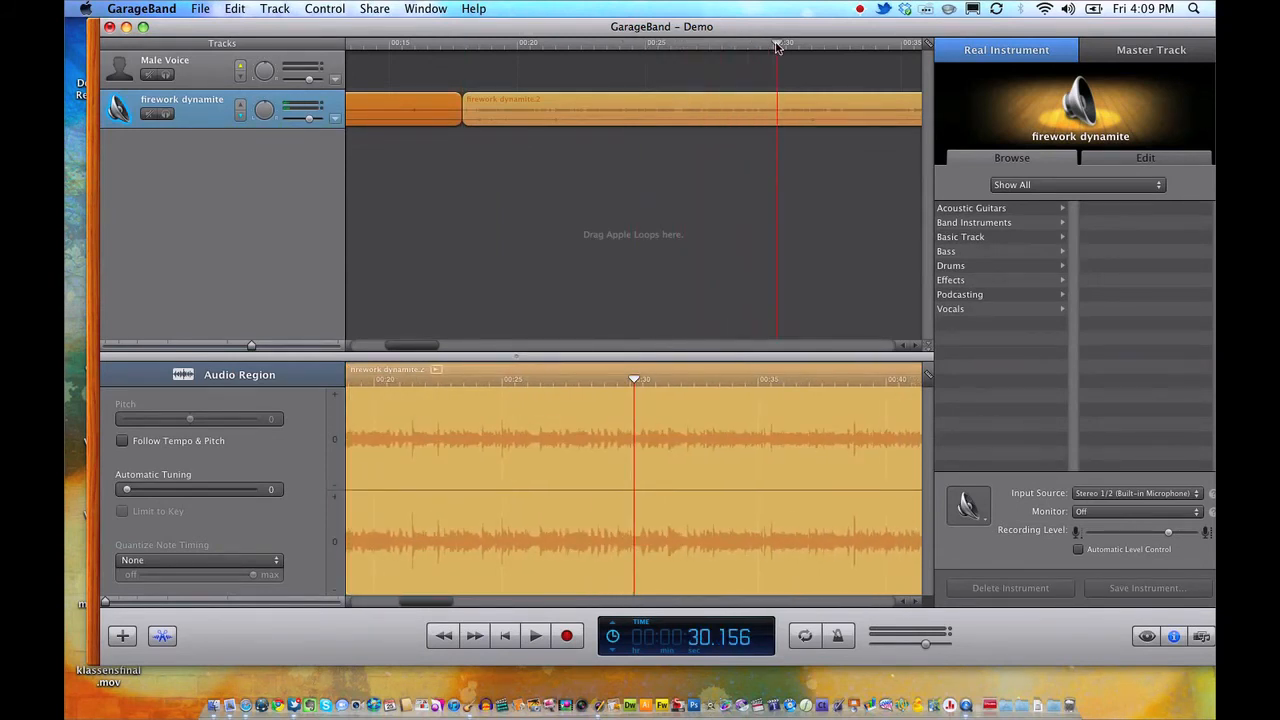
{"action": "left_click", "coordinate": [238, 8]}
{"action": "left_click", "coordinate": [272, 190]}
{"action": "left_click", "coordinate": [591, 97]}
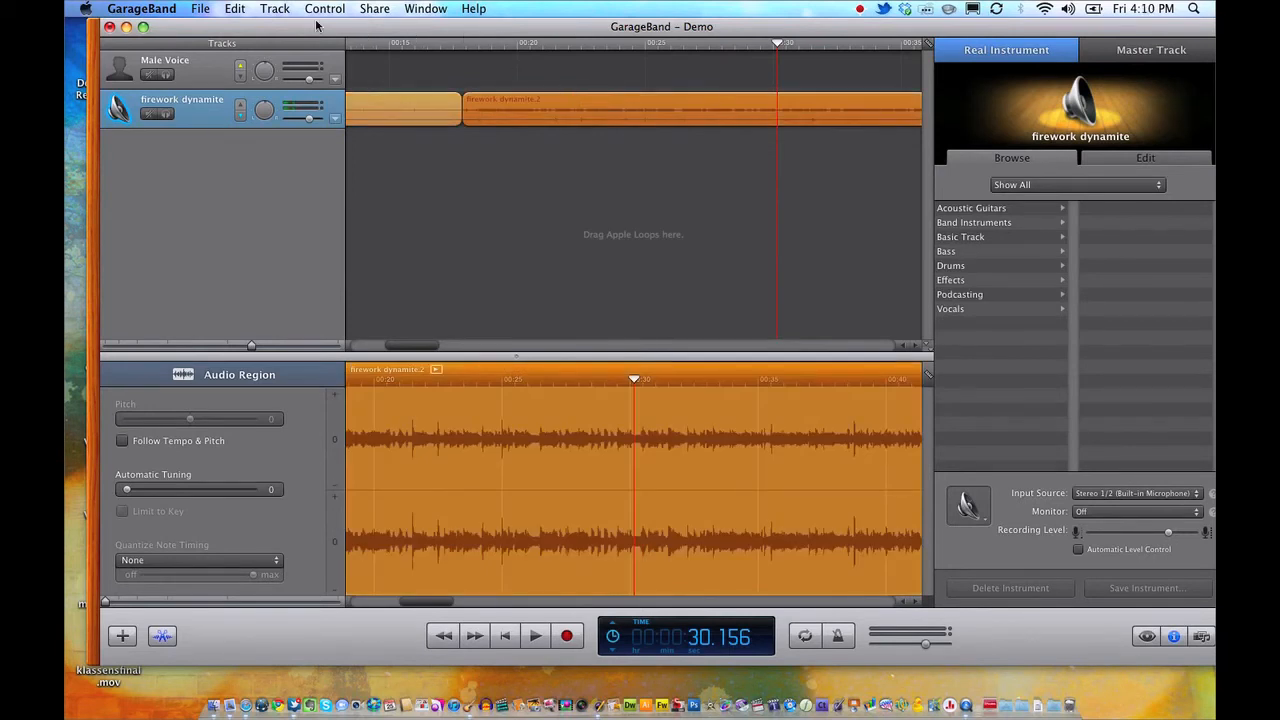
{"action": "left_click", "coordinate": [283, 9]}
{"action": "mouse_move", "coordinate": [237, 10]}
{"action": "left_click", "coordinate": [278, 193]}
{"action": "left_click", "coordinate": [588, 183]}
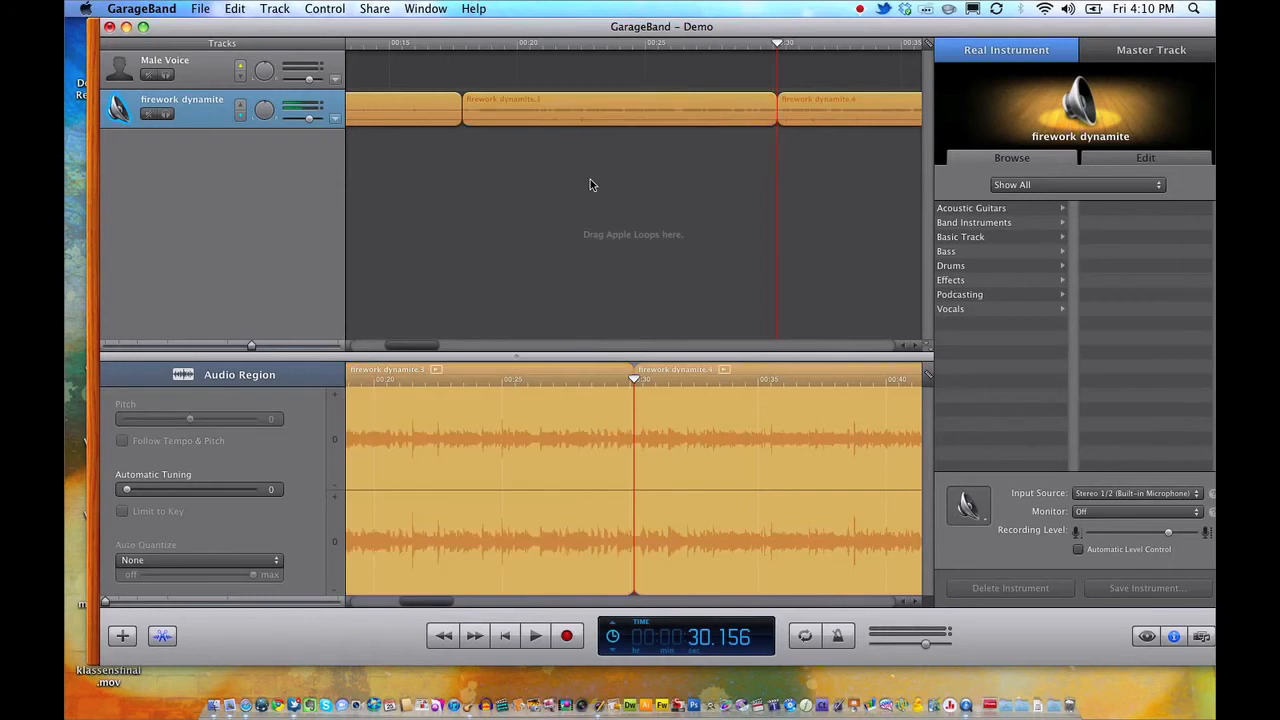
Step: Delete the song regions before and after the middle section of the firework dynamite track
{"action": "left_click", "coordinate": [431, 112]}
{"action": "key", "text": "Delete"}
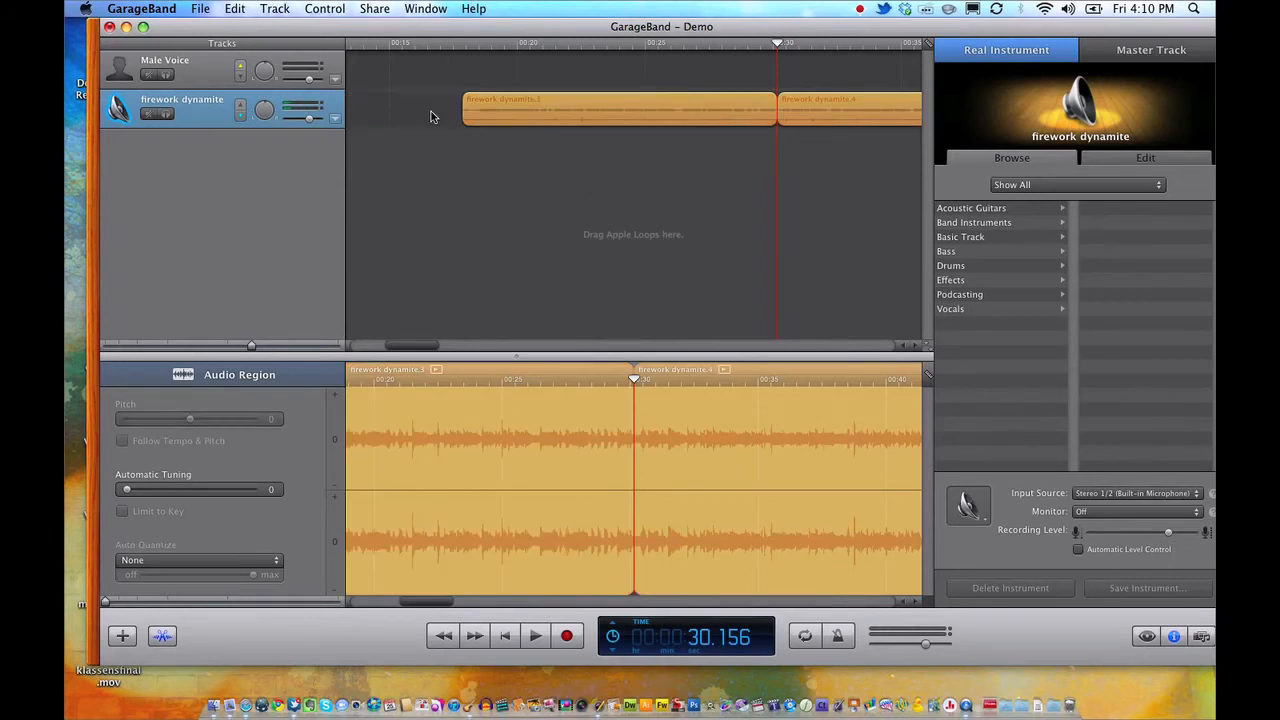
{"action": "left_click", "coordinate": [909, 114]}
{"action": "key", "text": "Delete"}
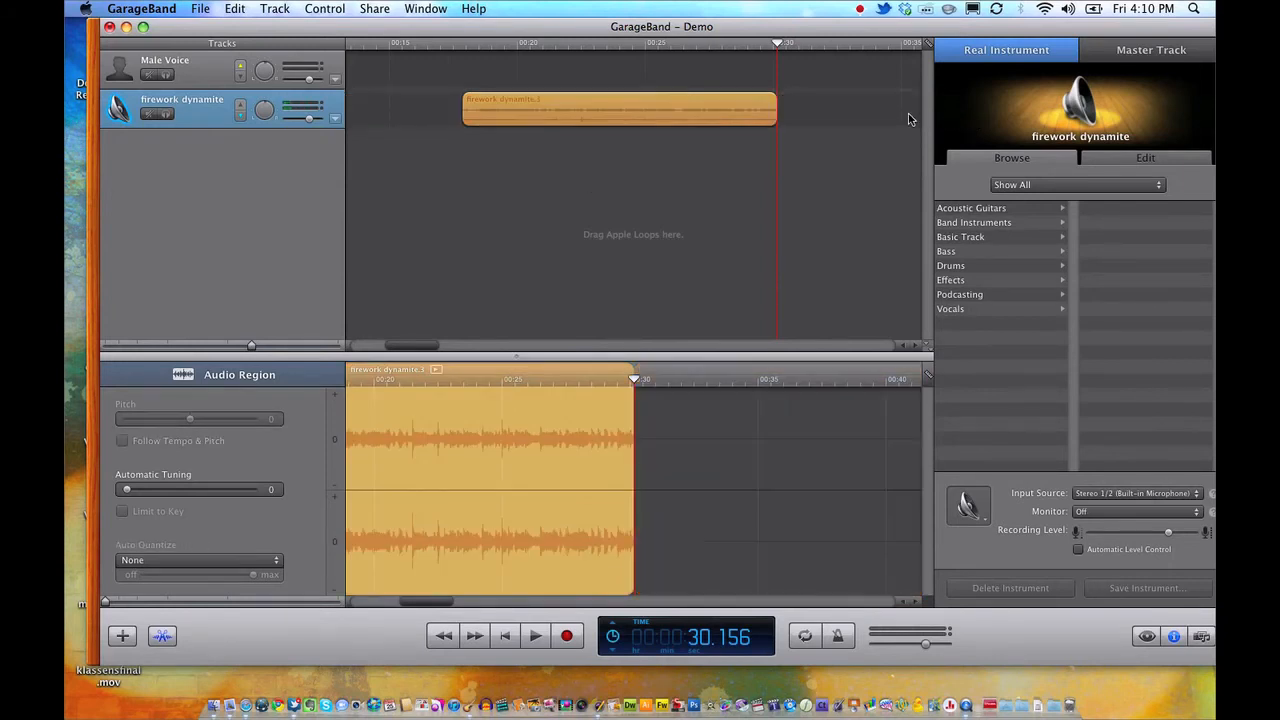
Step: Move the remaining song clip to start at about 2 seconds and place the playhead at about 0.9 seconds
{"action": "left_click_drag", "start_coordinate": [745, 98], "coordinate": [209, 123]}
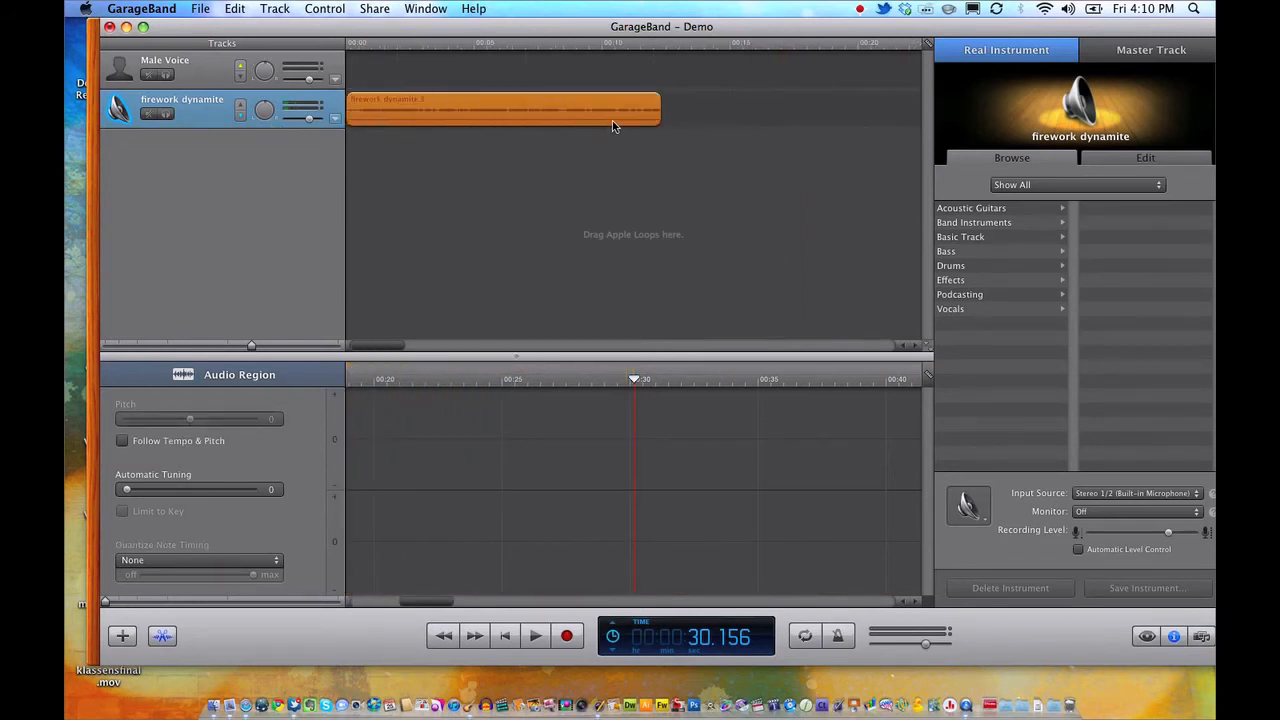
{"action": "left_click_drag", "start_coordinate": [617, 123], "coordinate": [677, 114]}
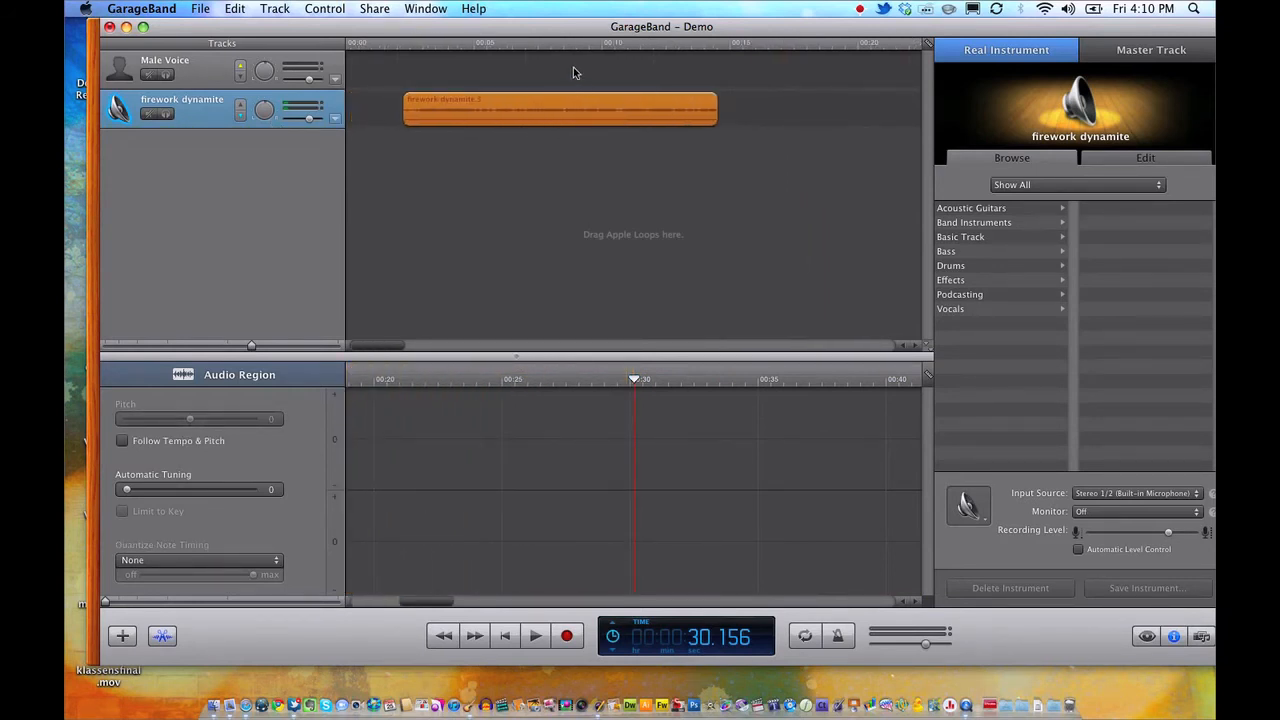
{"action": "left_click_drag", "start_coordinate": [567, 52], "coordinate": [368, 44]}
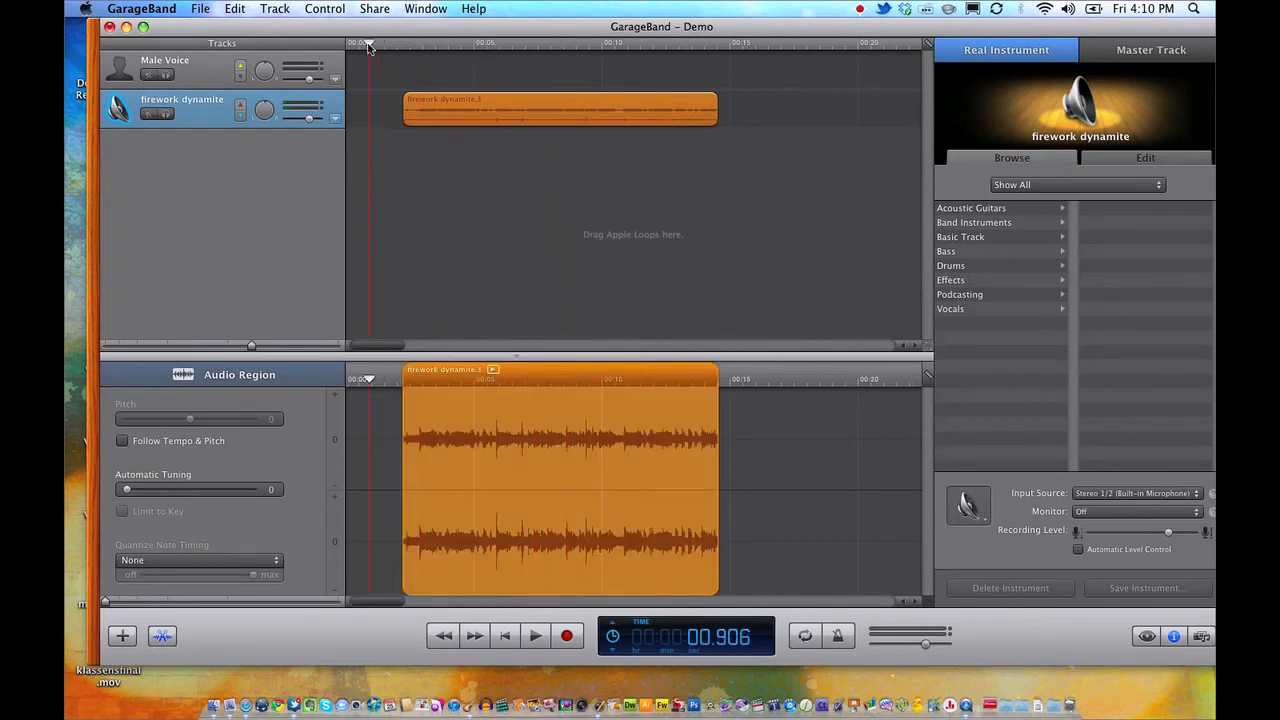
Step: Shape the firework dynamite track's volume curve with control points that dip and rise, ending low from about 10.5 seconds, and close the automation lane
{"action": "left_click", "coordinate": [334, 119]}
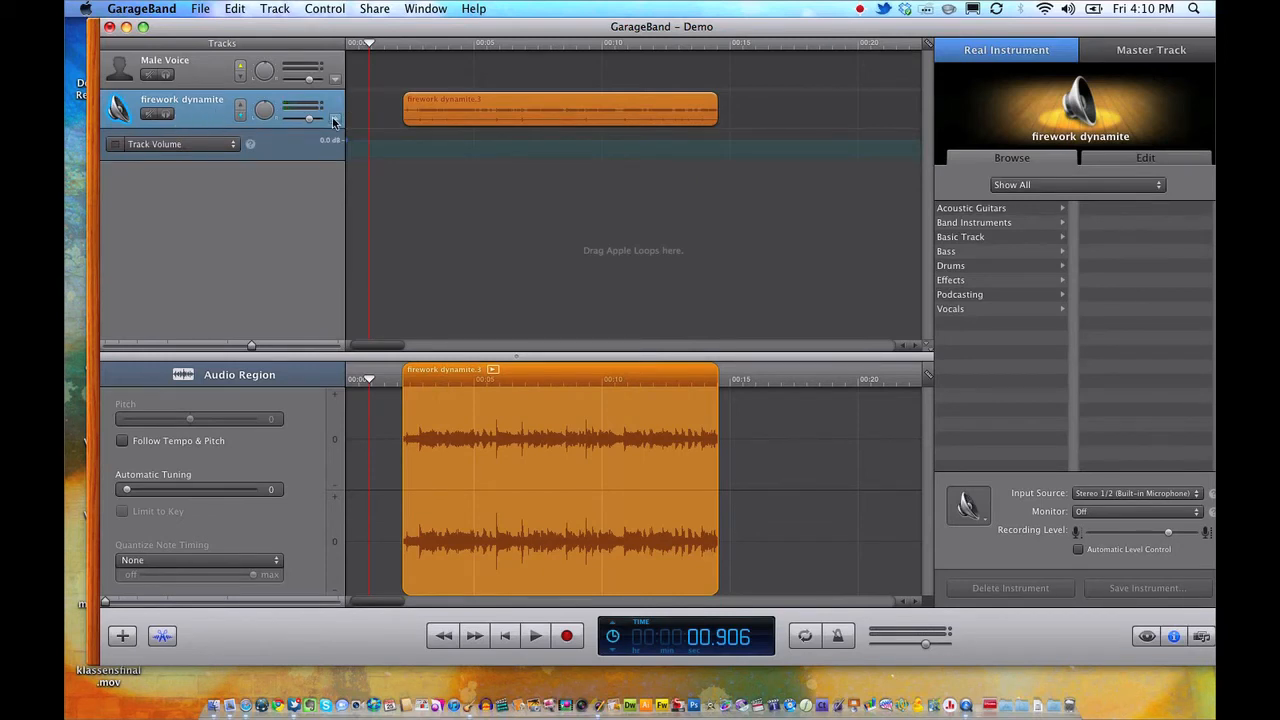
{"action": "left_click", "coordinate": [391, 140]}
{"action": "left_click_drag", "start_coordinate": [402, 142], "coordinate": [522, 145]}
{"action": "left_click", "coordinate": [595, 145]}
{"action": "left_click_drag", "start_coordinate": [609, 149], "coordinate": [616, 157]}
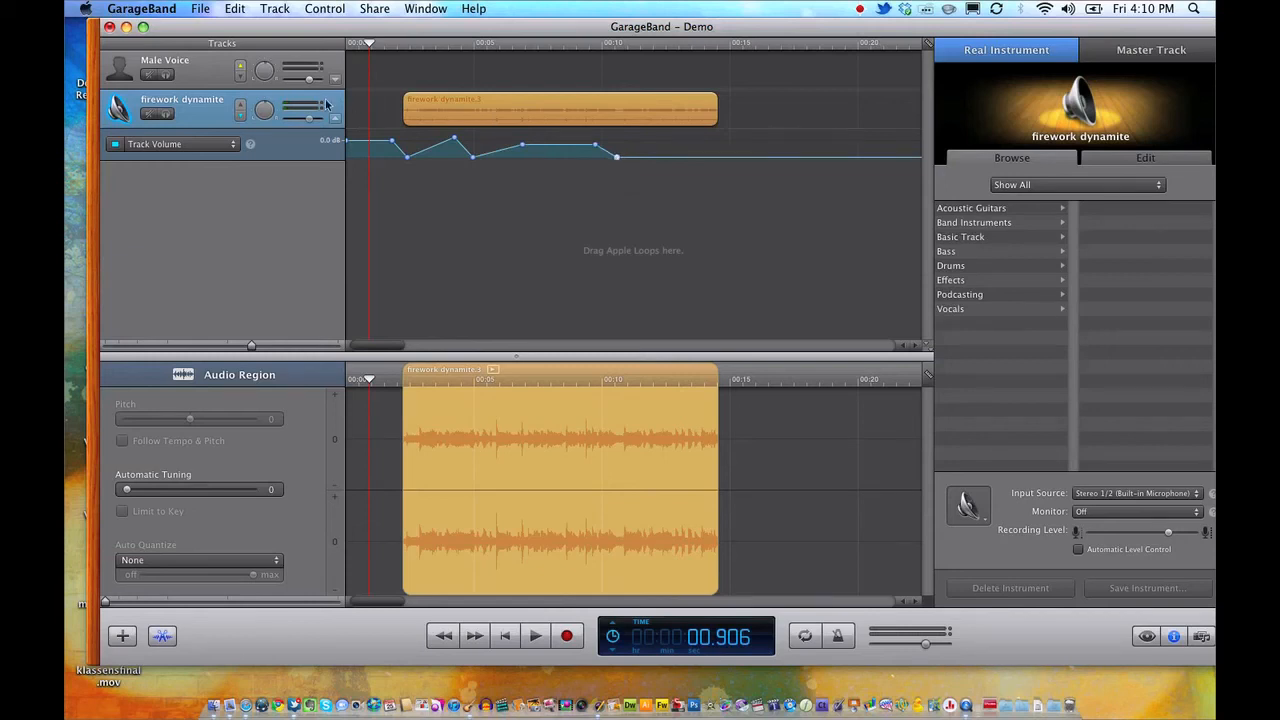
{"action": "left_click", "coordinate": [336, 118]}
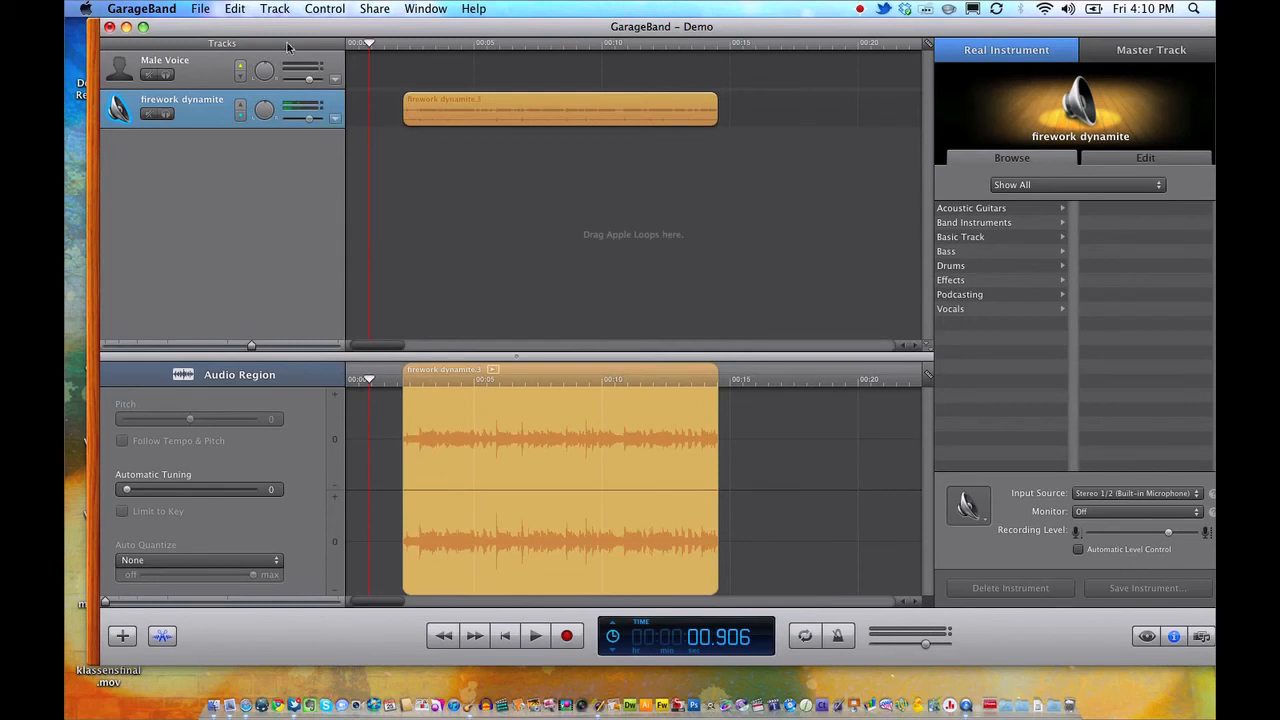
{"action": "left_click", "coordinate": [228, 67]}
{"action": "left_click", "coordinate": [227, 112]}
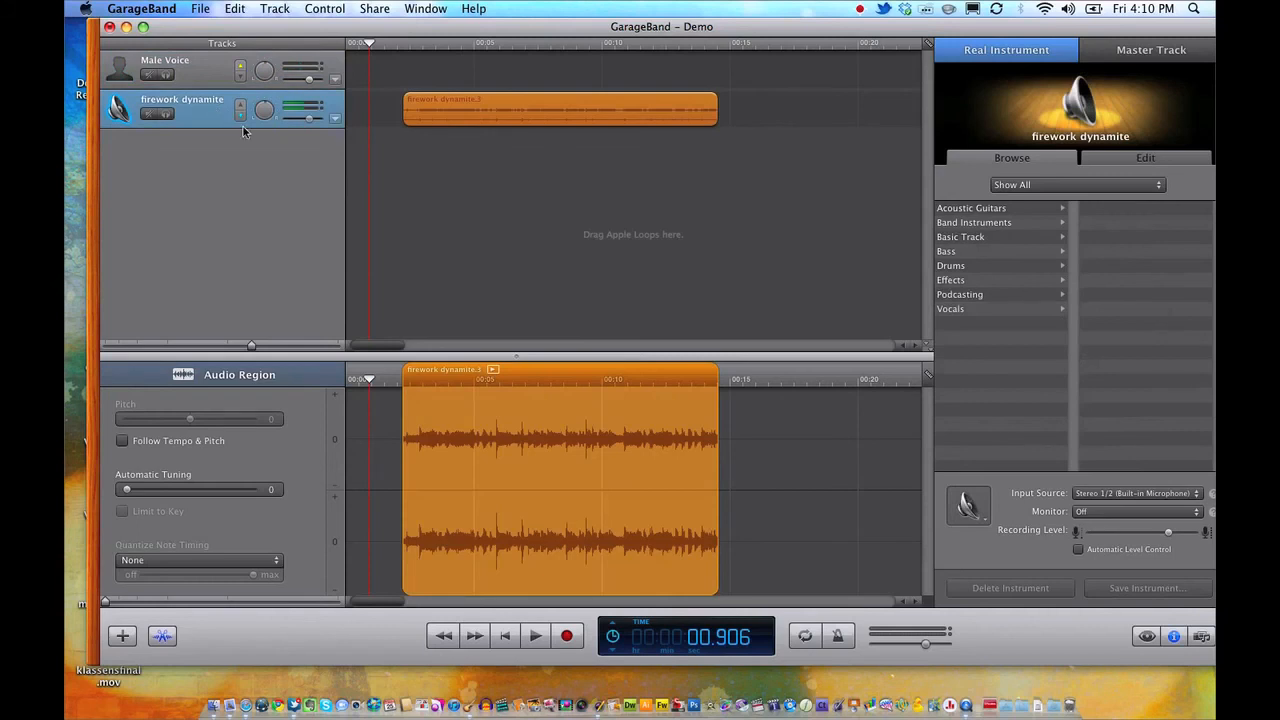
{"action": "left_click", "coordinate": [203, 68]}
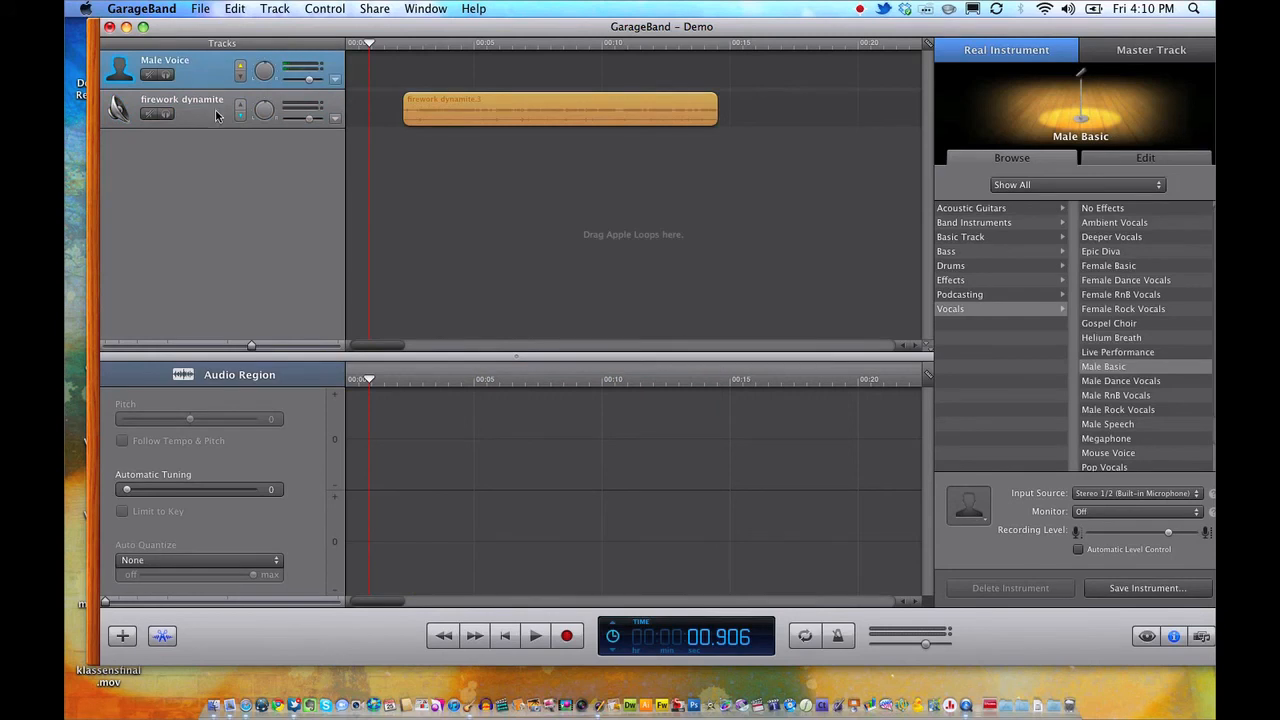
{"action": "left_click", "coordinate": [216, 112]}
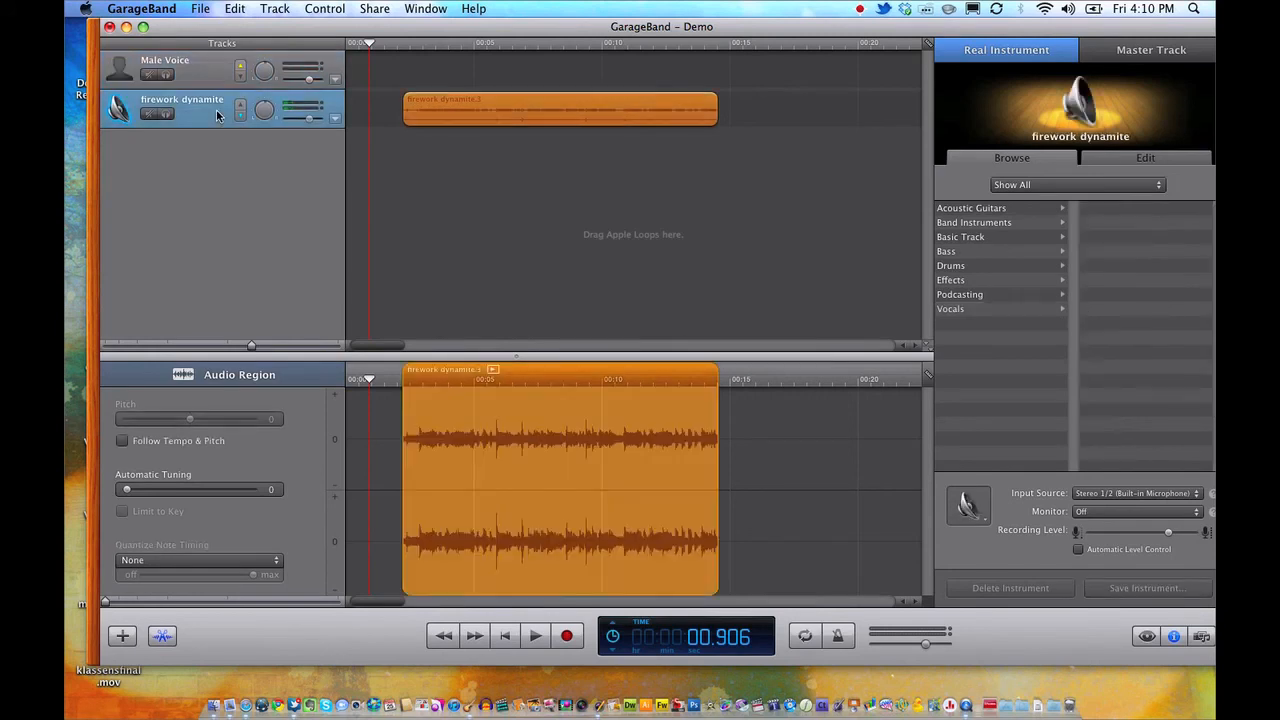